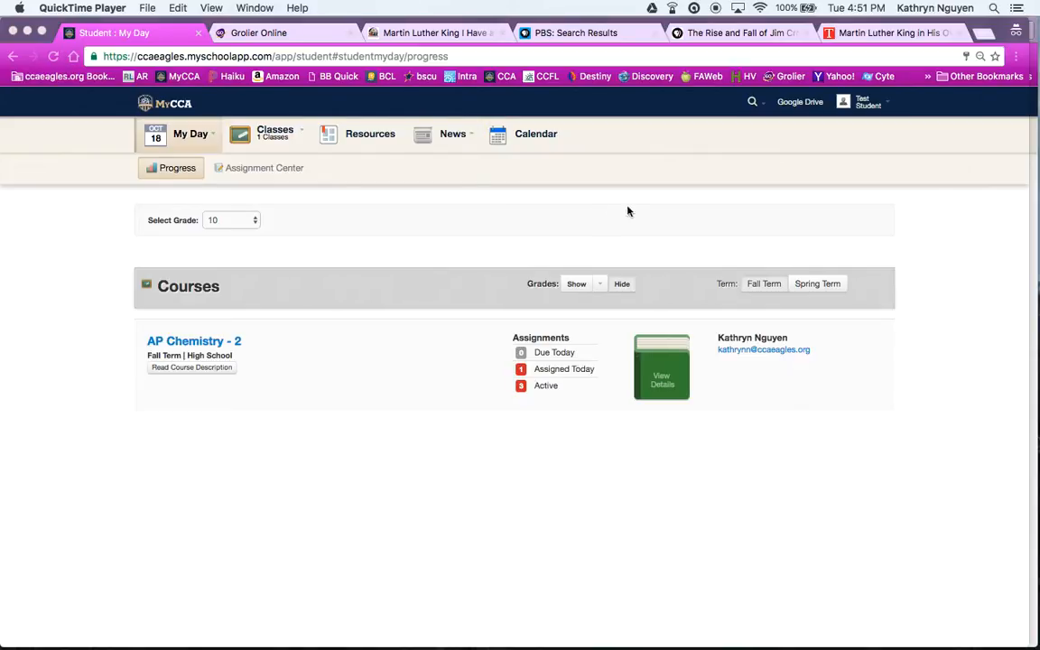
Open Google Drive from the school portal and launch NoodleTools from the Google apps list
click(793, 108)
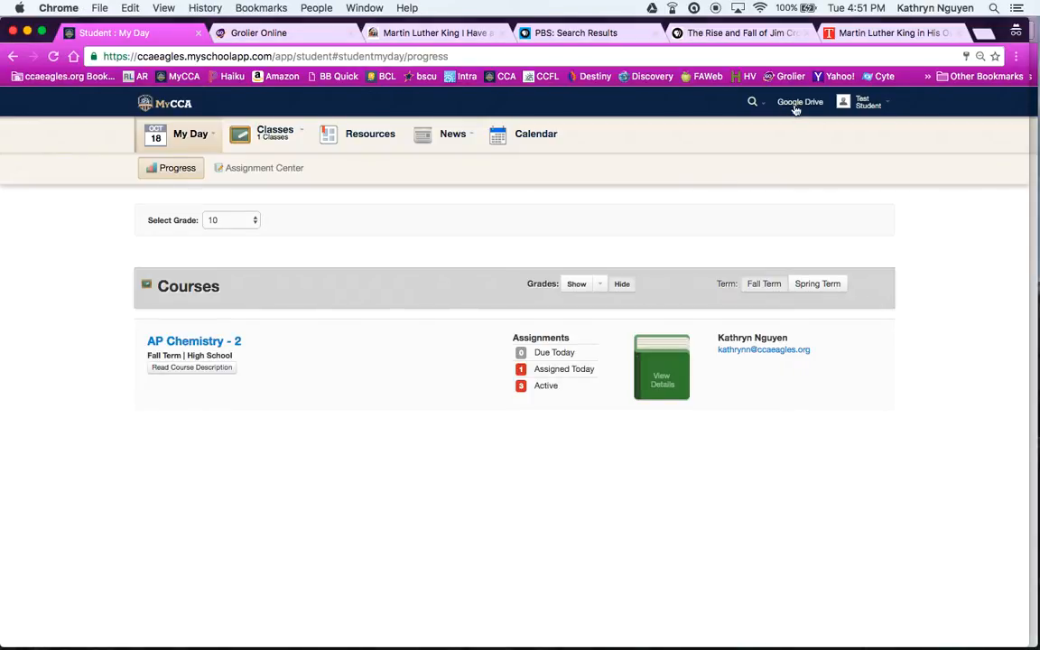
click(794, 105)
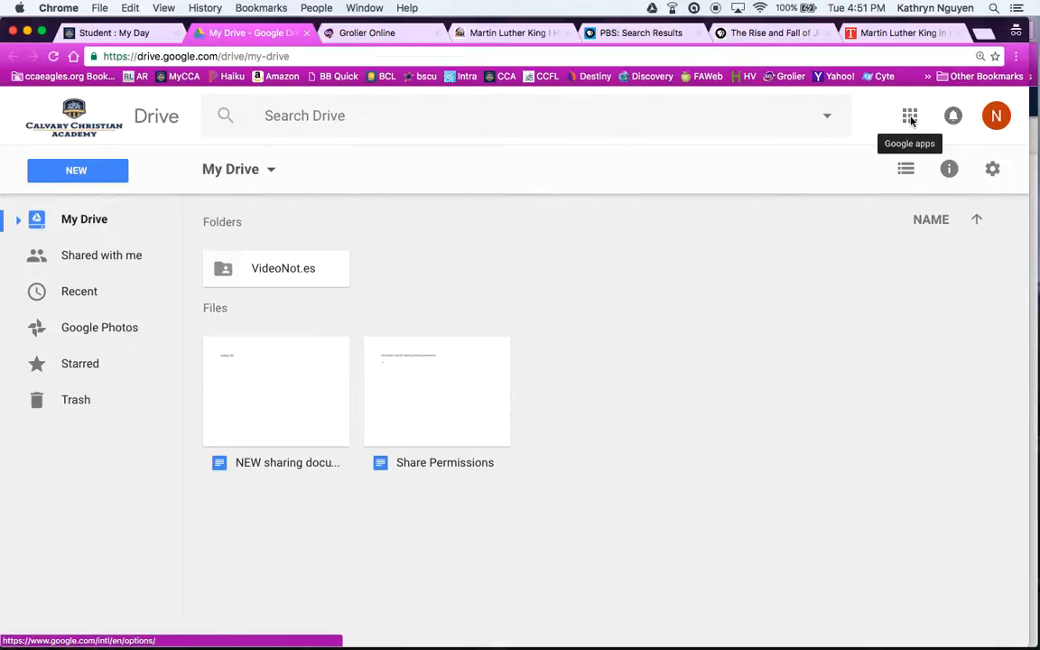
click(910, 117)
click(868, 567)
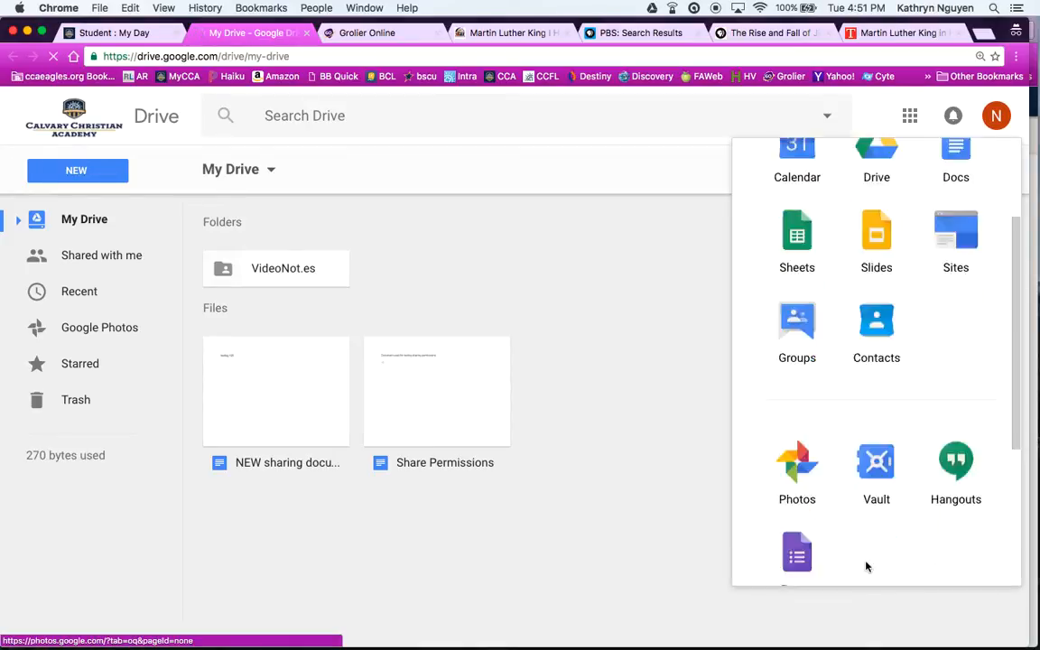
click(876, 474)
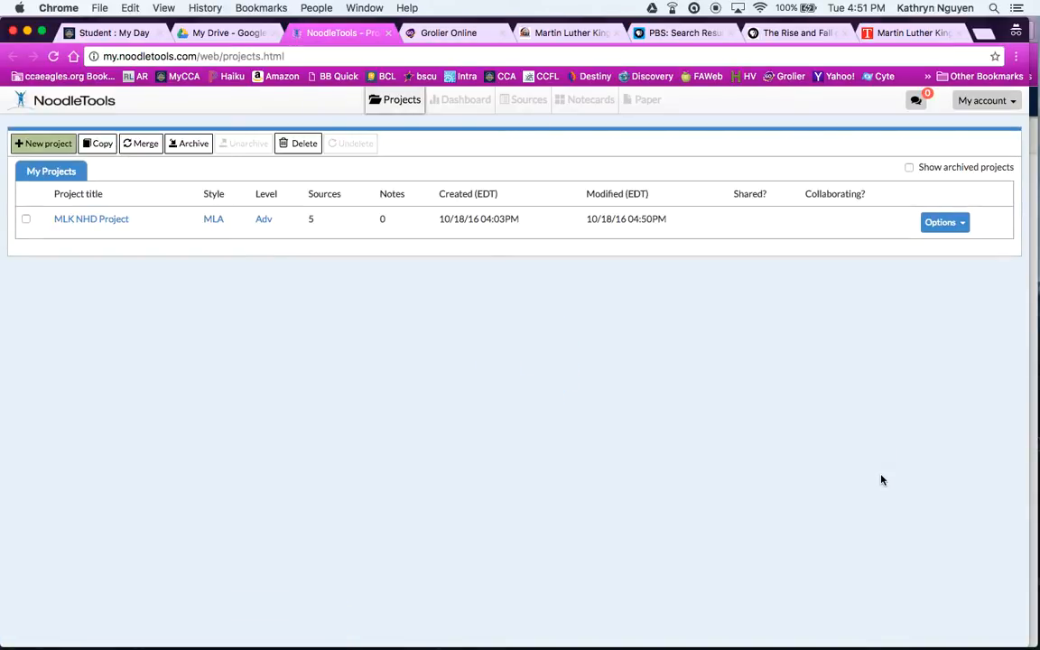
Open the MLK NHD Project's source list and tag the "Southern Christian Leadership Conference" citation as a secondary source
click(102, 225)
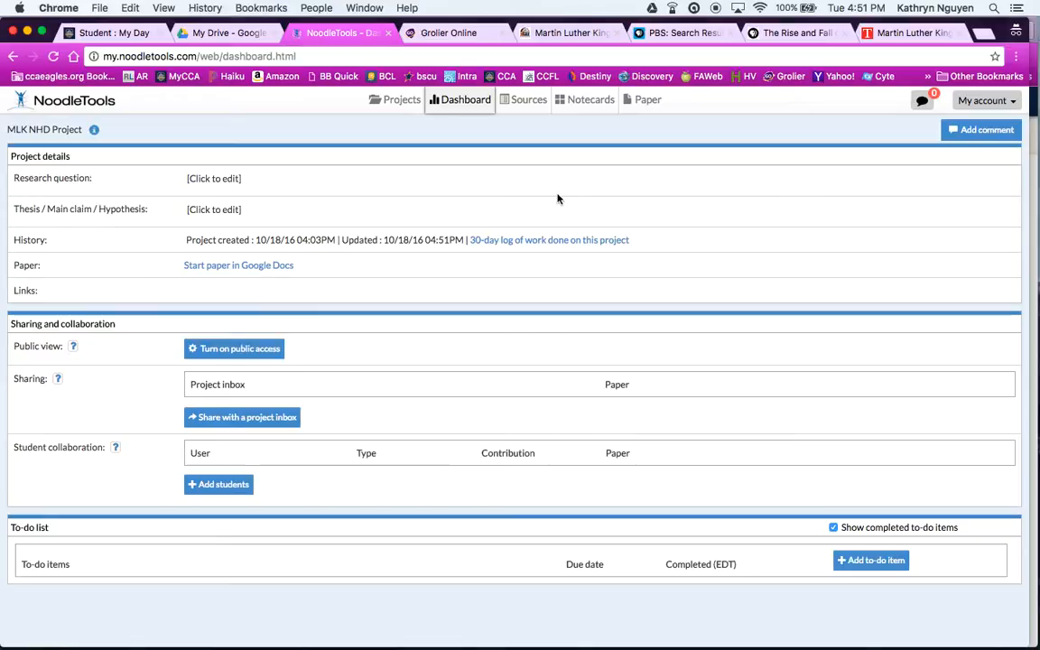
click(519, 103)
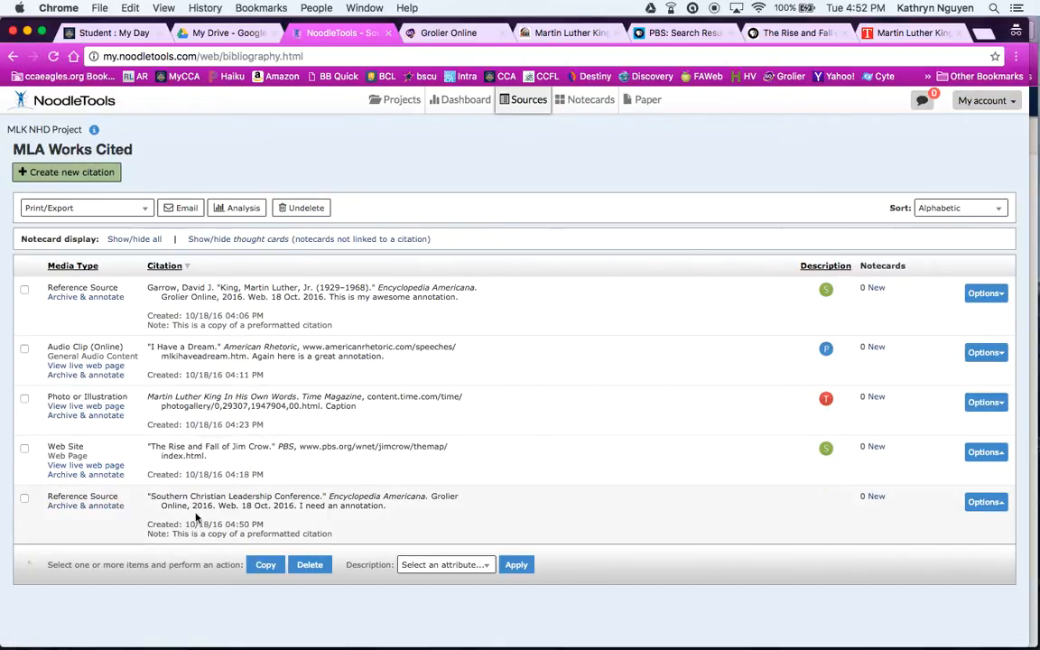
click(25, 499)
click(455, 566)
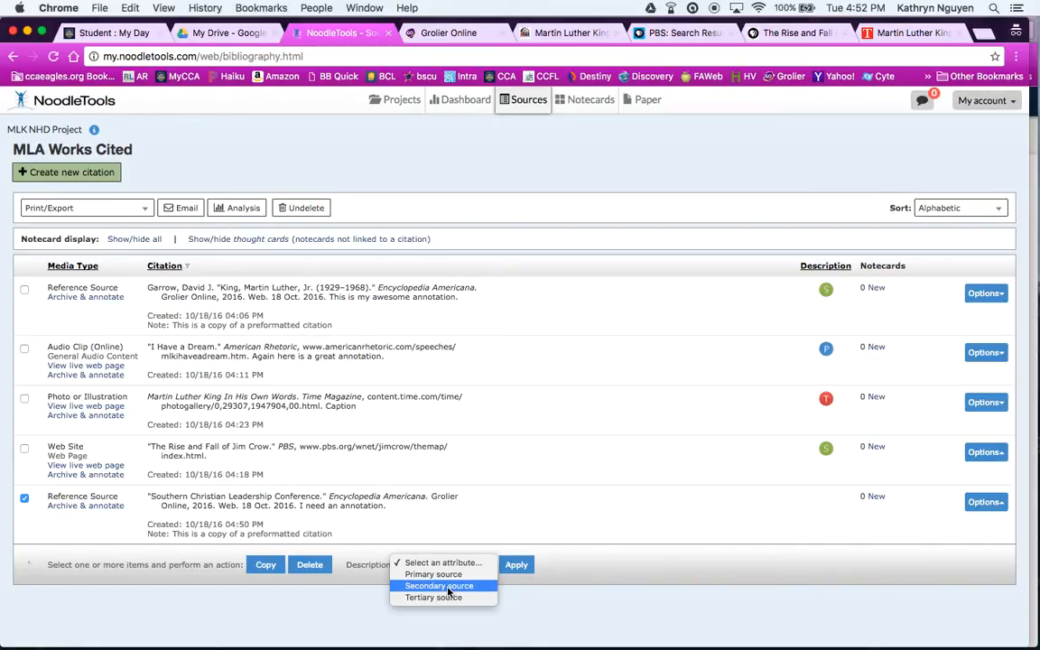
click(449, 590)
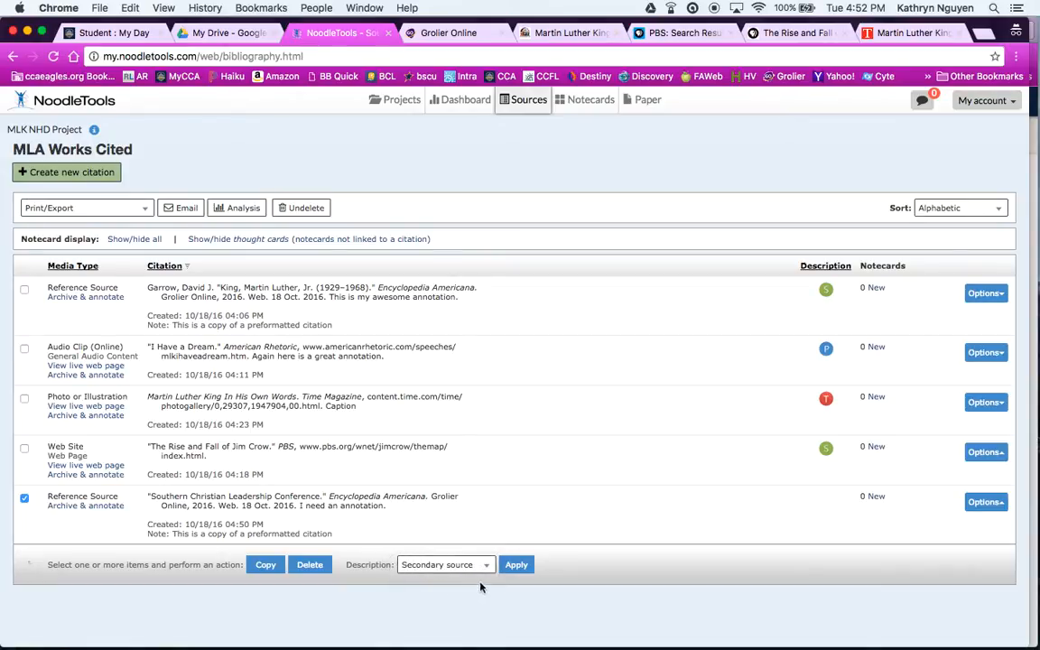
click(522, 566)
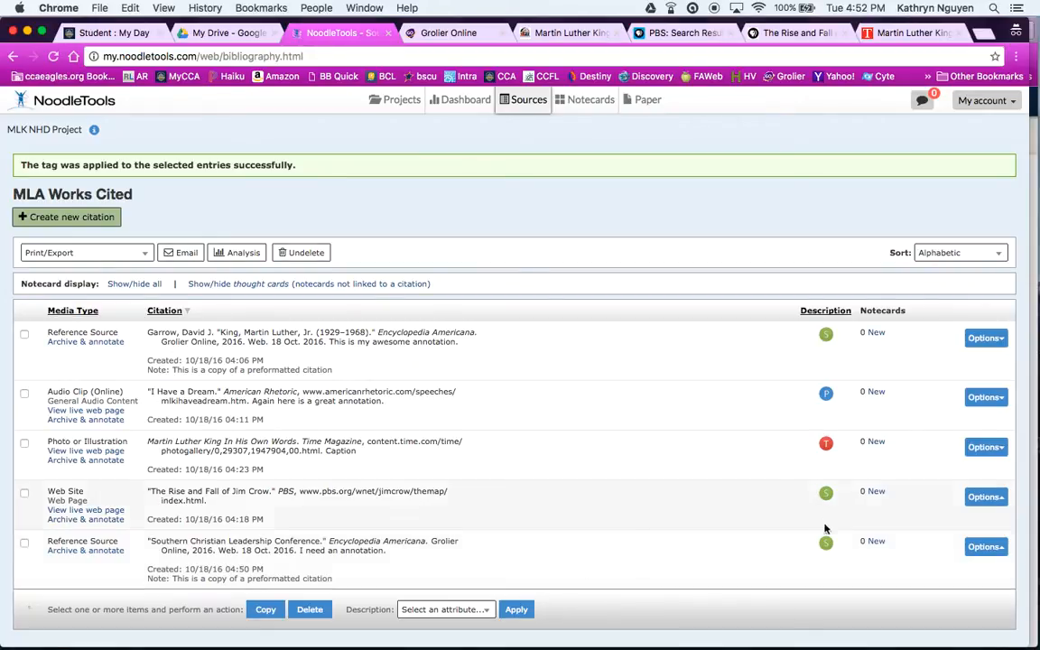
Examine the classification tags on the citations and the source attributes available to apply
mouse_move(824, 447)
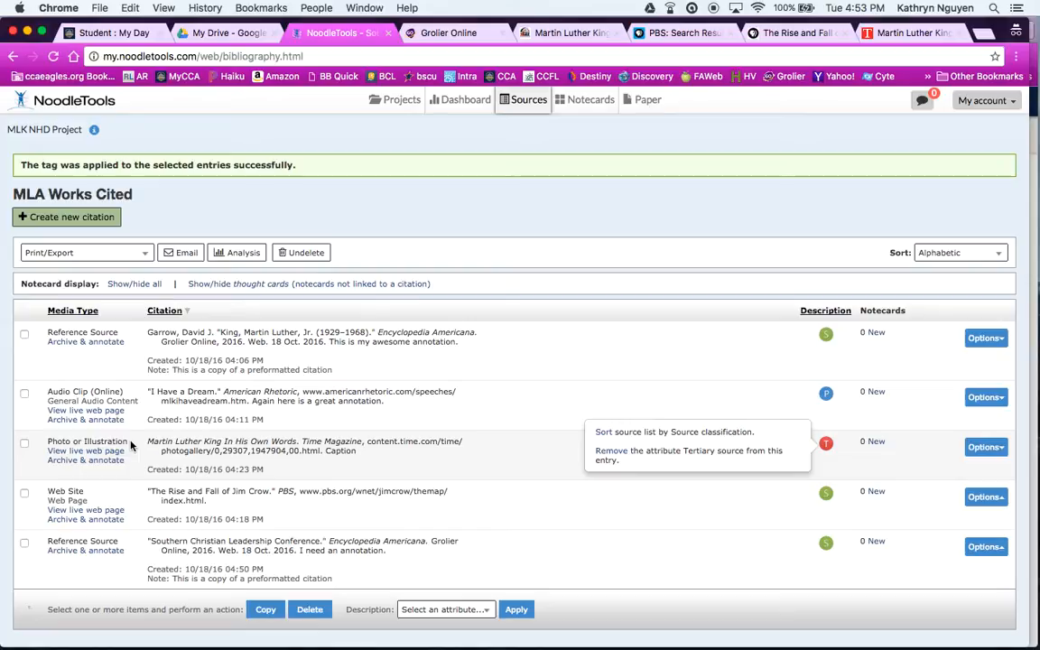
click(465, 610)
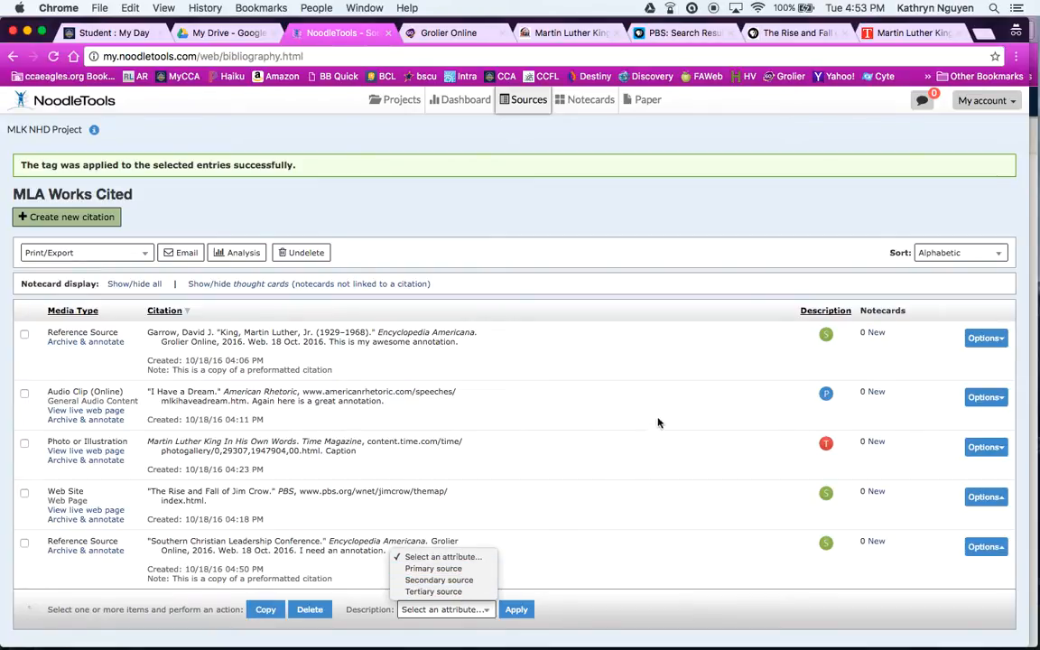
click(749, 404)
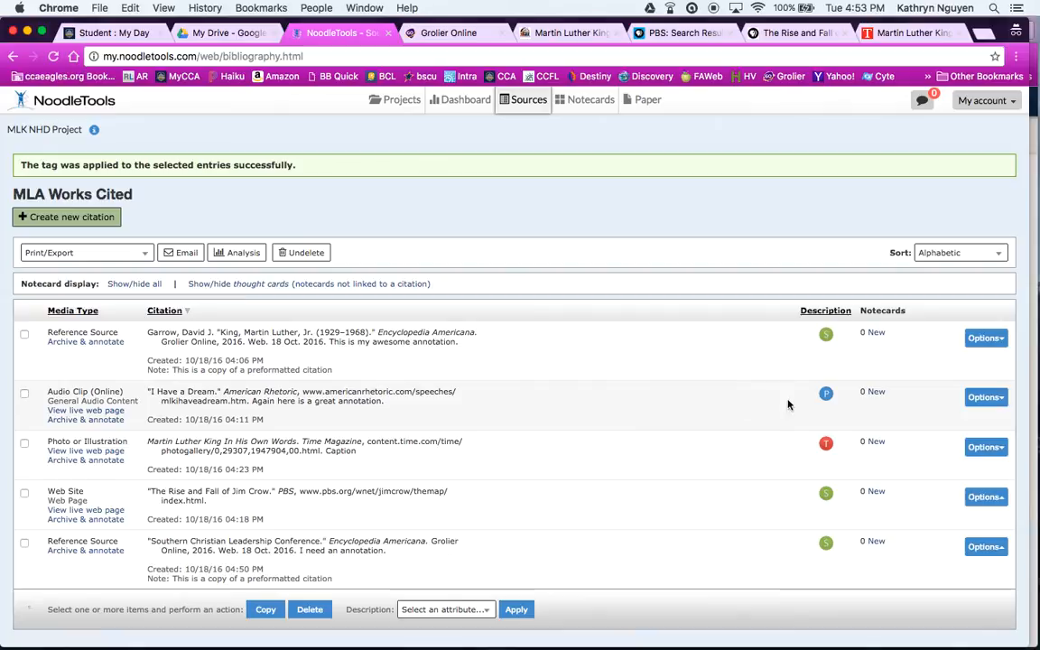
mouse_move(823, 402)
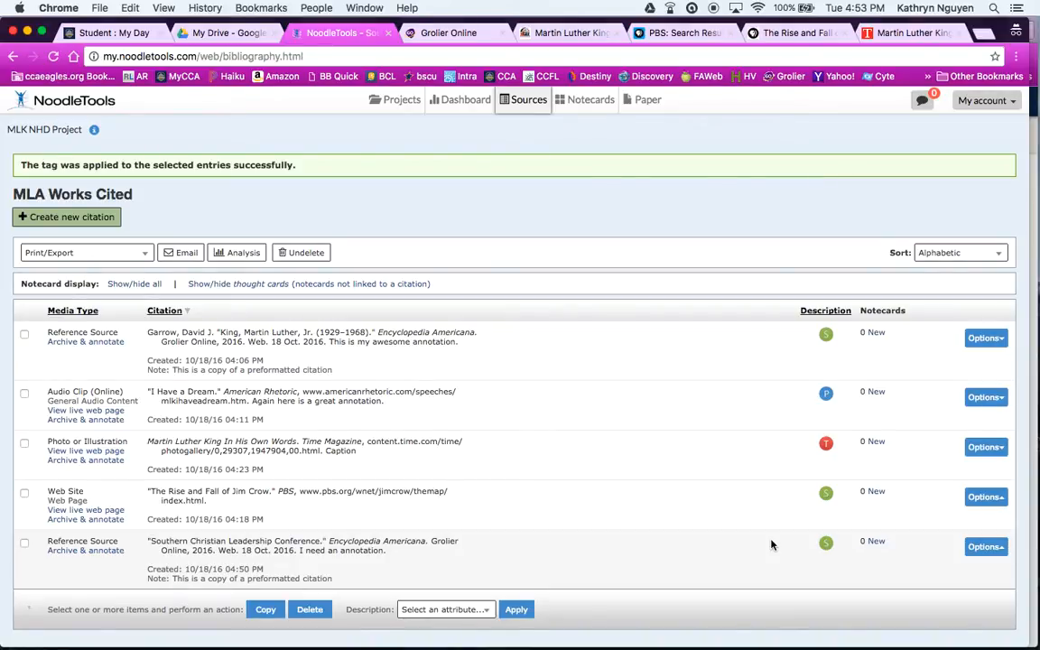
Sort the works cited list by the "Primary, secondary" option and review the grouped citations
click(949, 257)
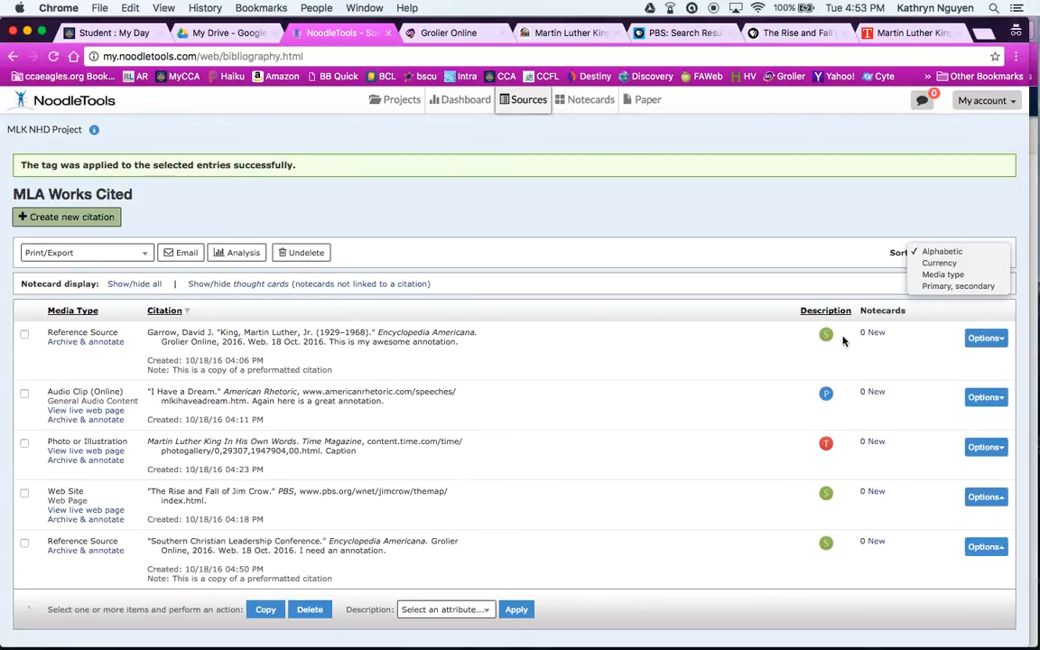
click(936, 286)
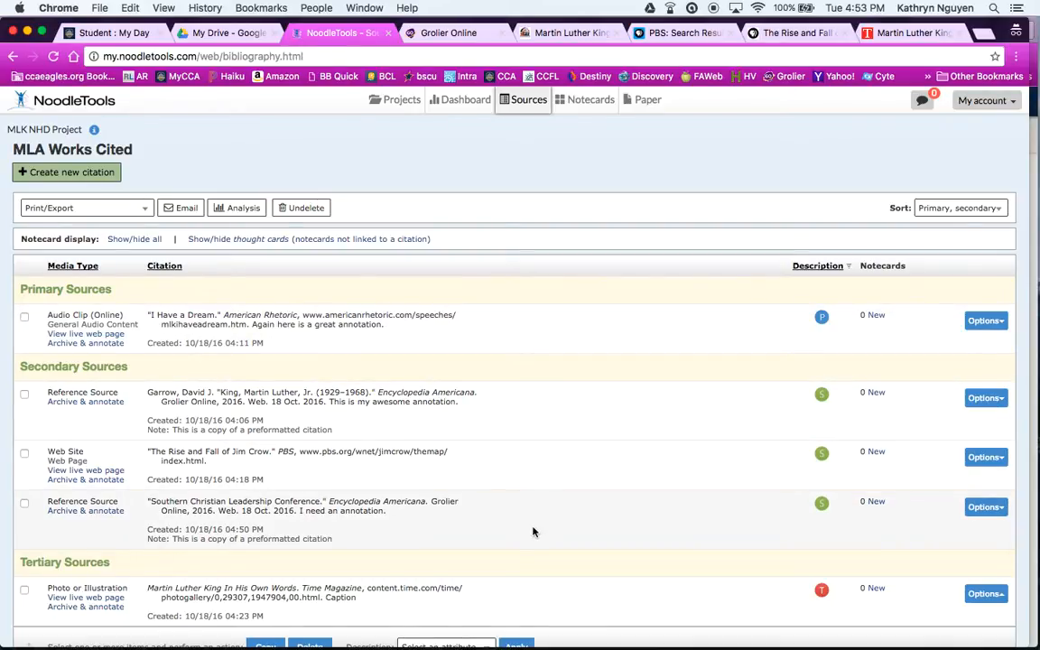
scroll(535, 529, down, 1)
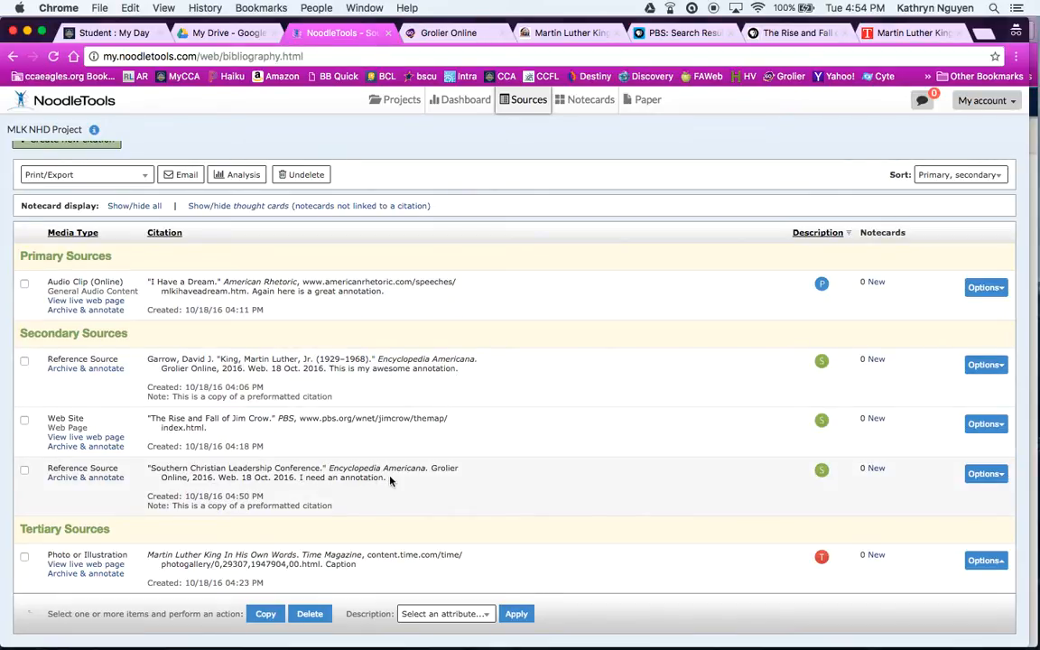
Open the "Southern Christian Leadership Conference" citation for editing, check its annotation field, and return to the source list
click(983, 474)
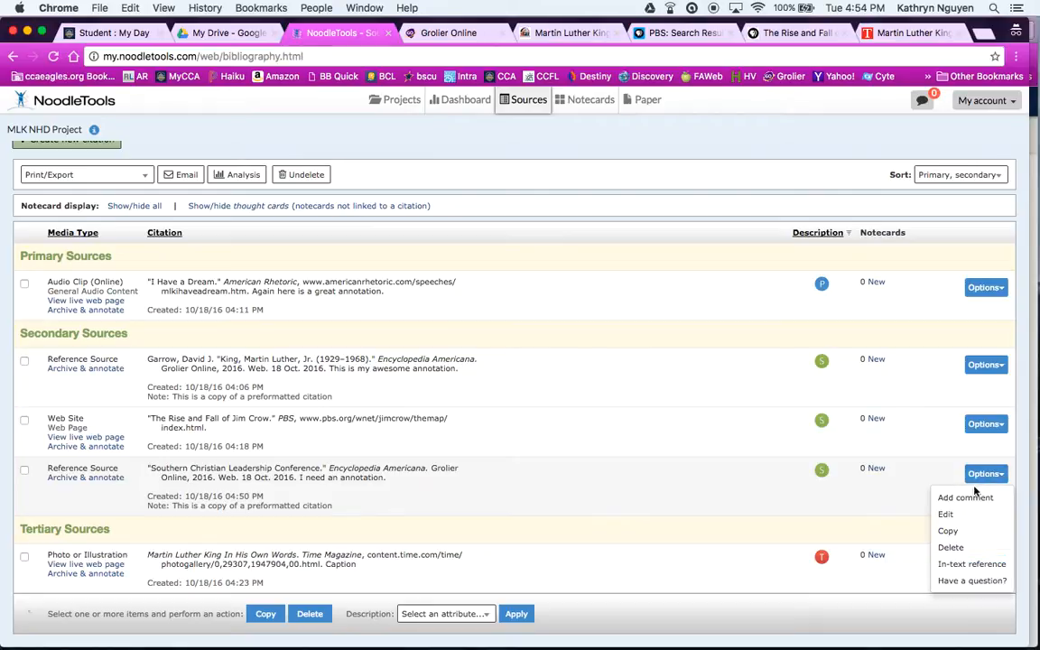
click(951, 514)
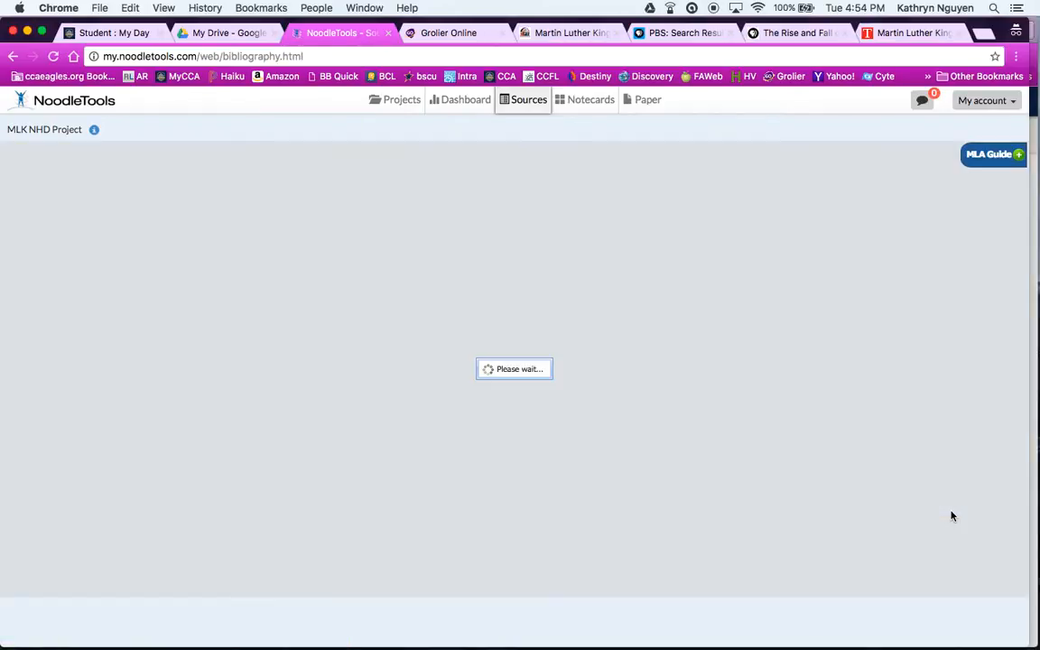
scroll(624, 497, down, 5)
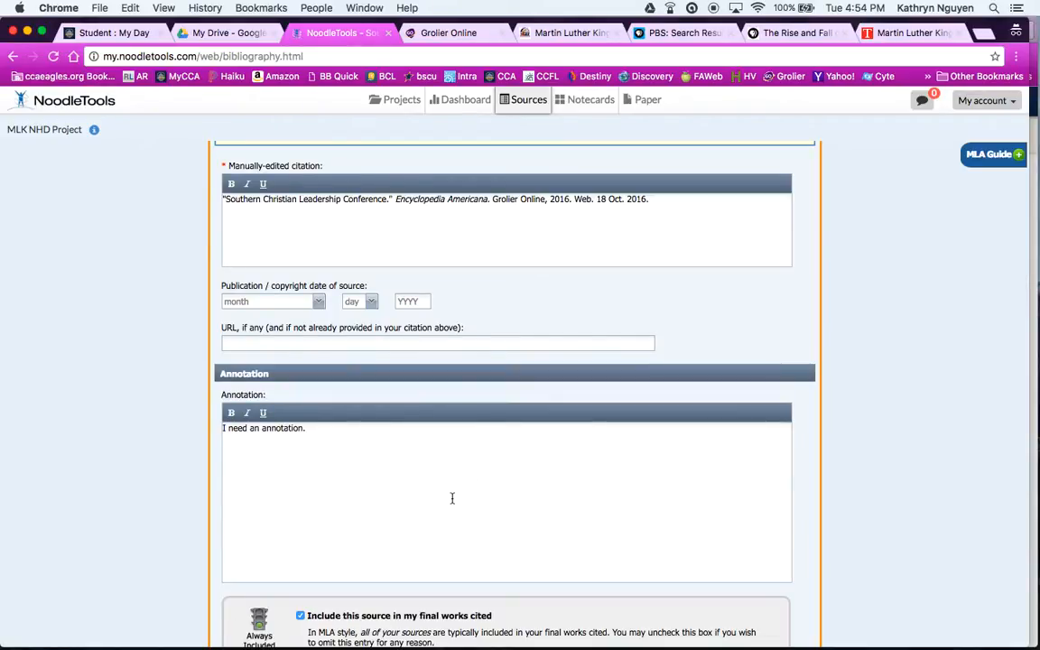
scroll(452, 497, up, 4)
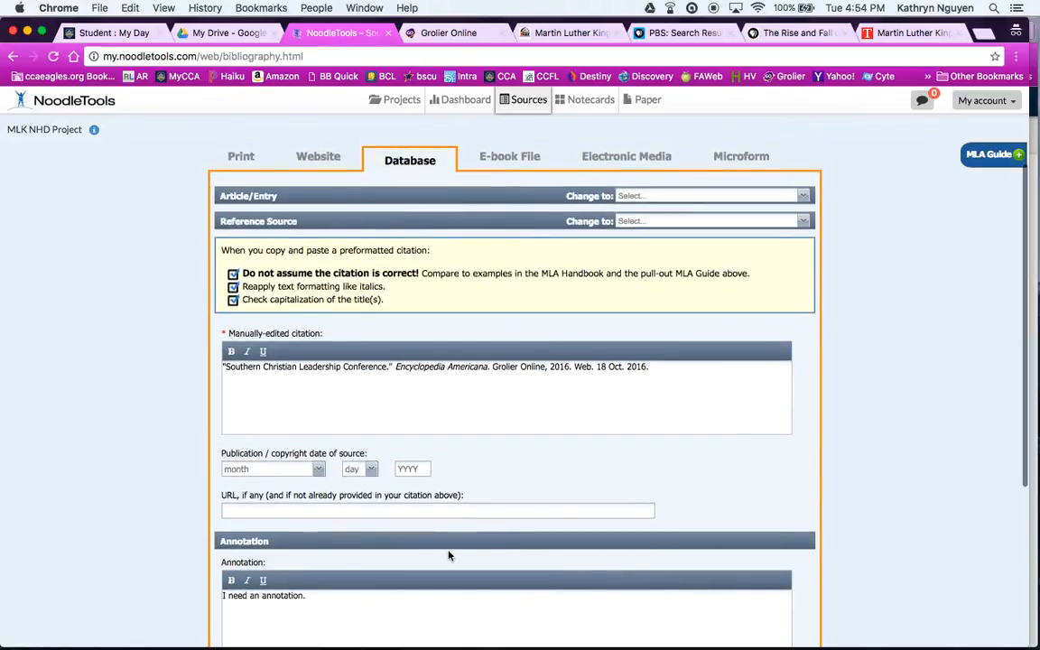
click(527, 103)
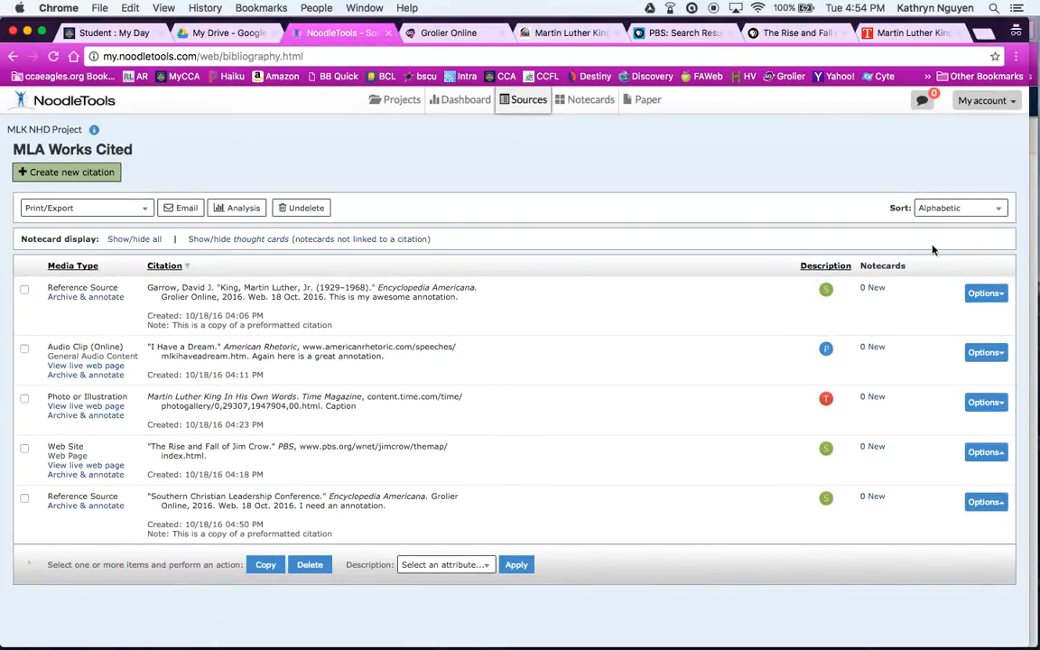
Sort the source list by "Primary, secondary" and open its Word export
click(950, 213)
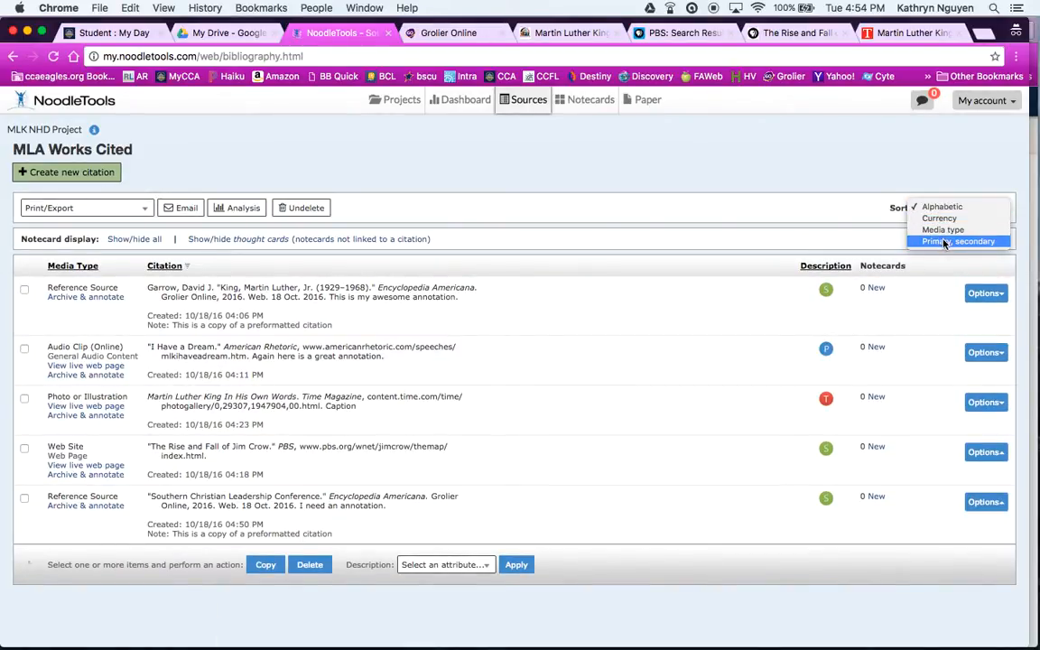
click(945, 242)
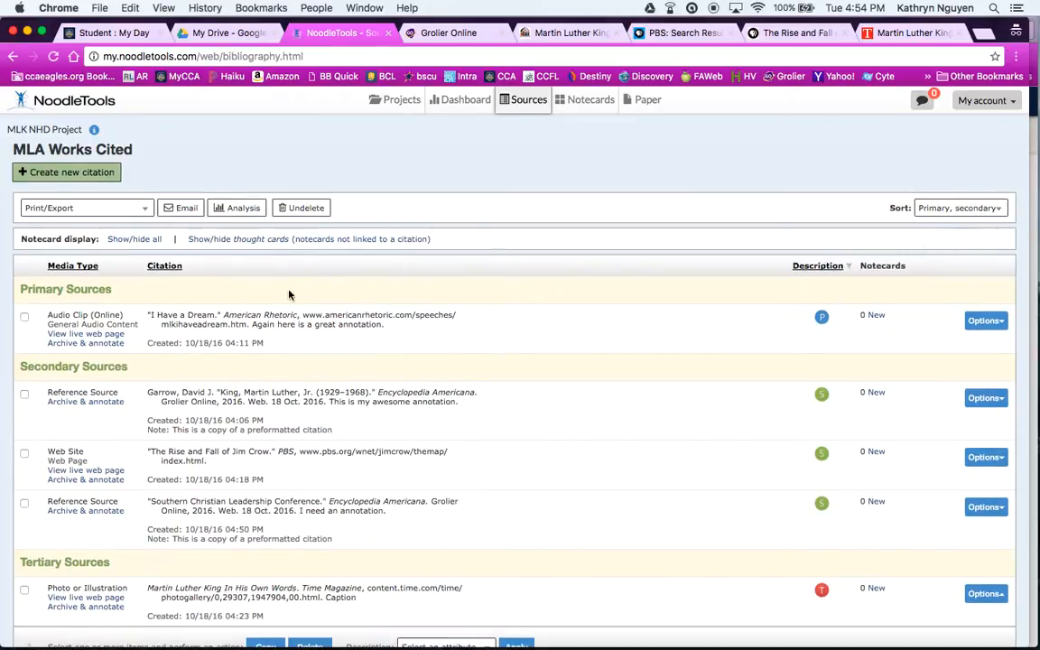
click(99, 210)
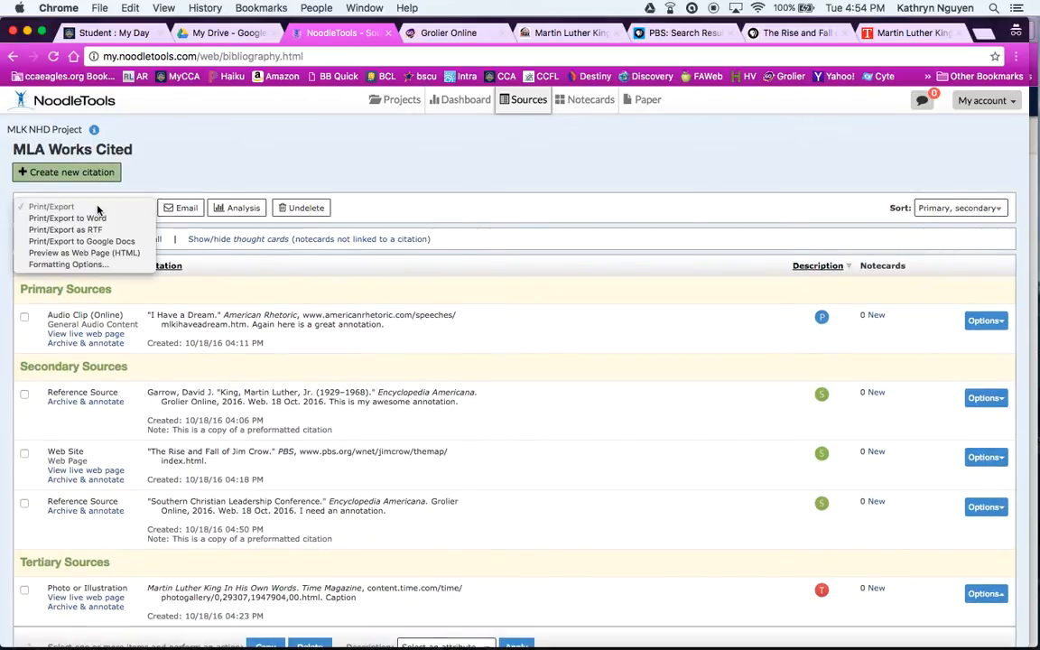
click(90, 219)
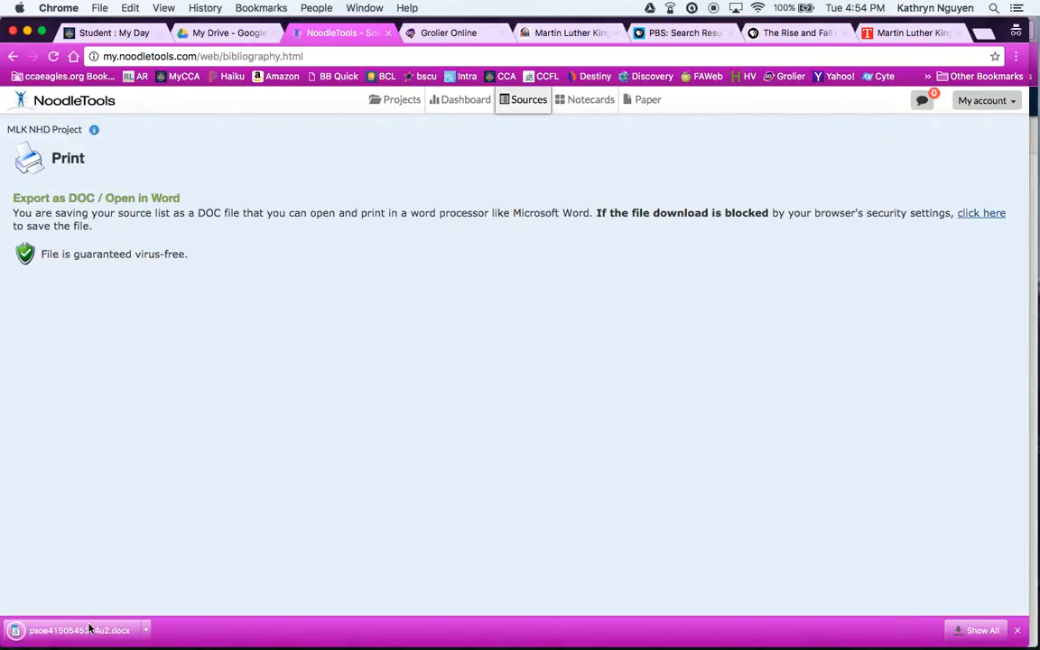
click(83, 632)
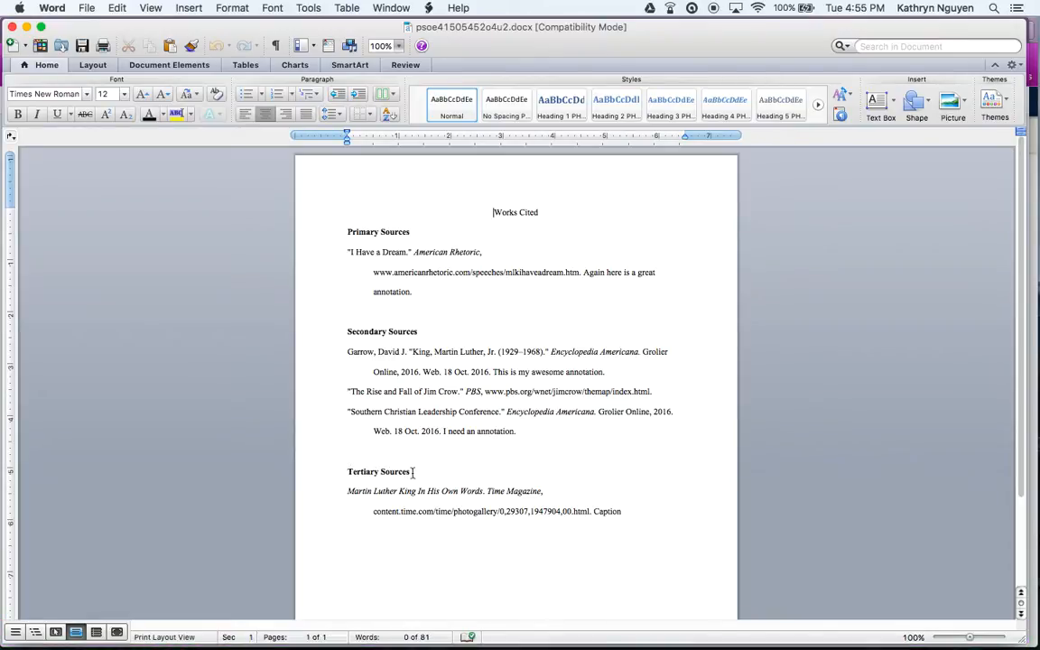
Replace the "Tertiary Sources" heading in the exported Works Cited document with "Photos/Illustrations"
drag(410, 471, 355, 476)
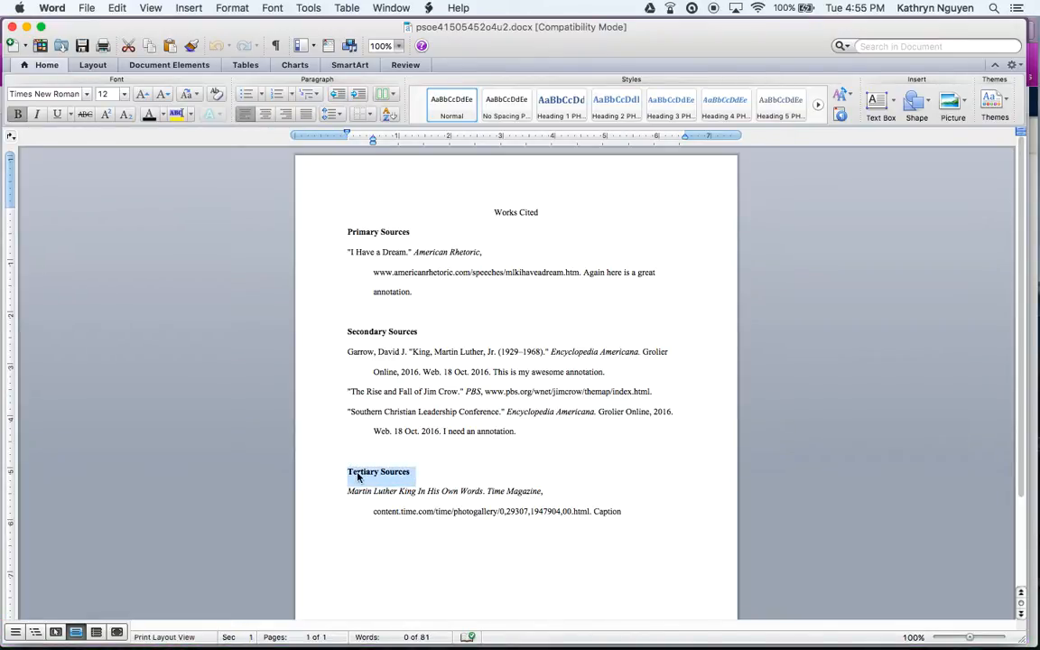
text(Photos/Illustrations)
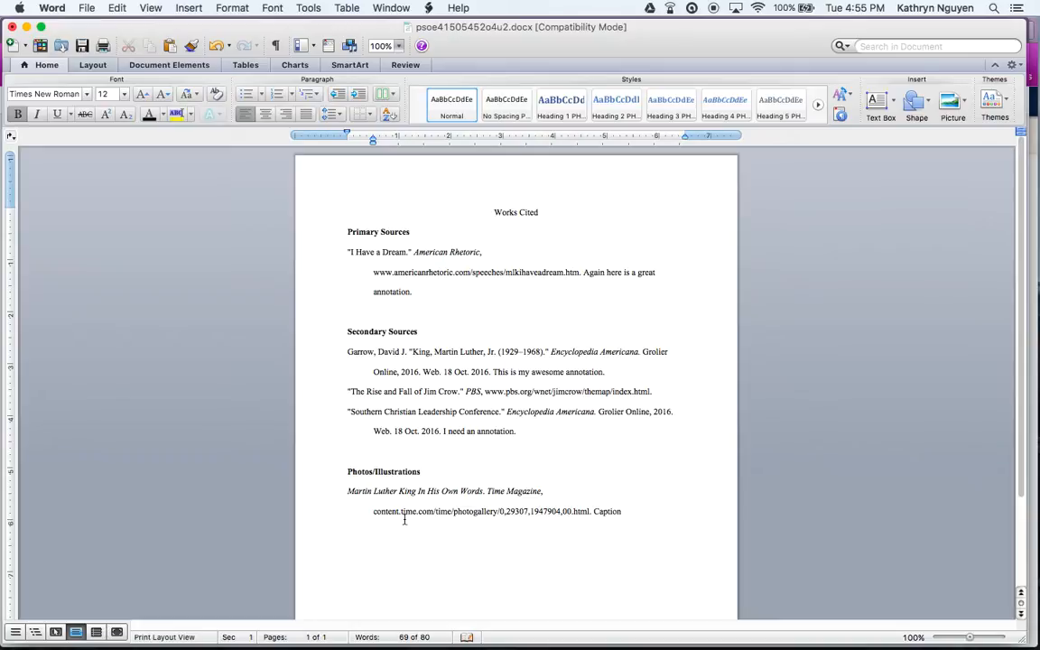
Save the document under the name "Bibliography" in the Downloads folder as a Word Document (.docx), accepting the file format update
click(78, 10)
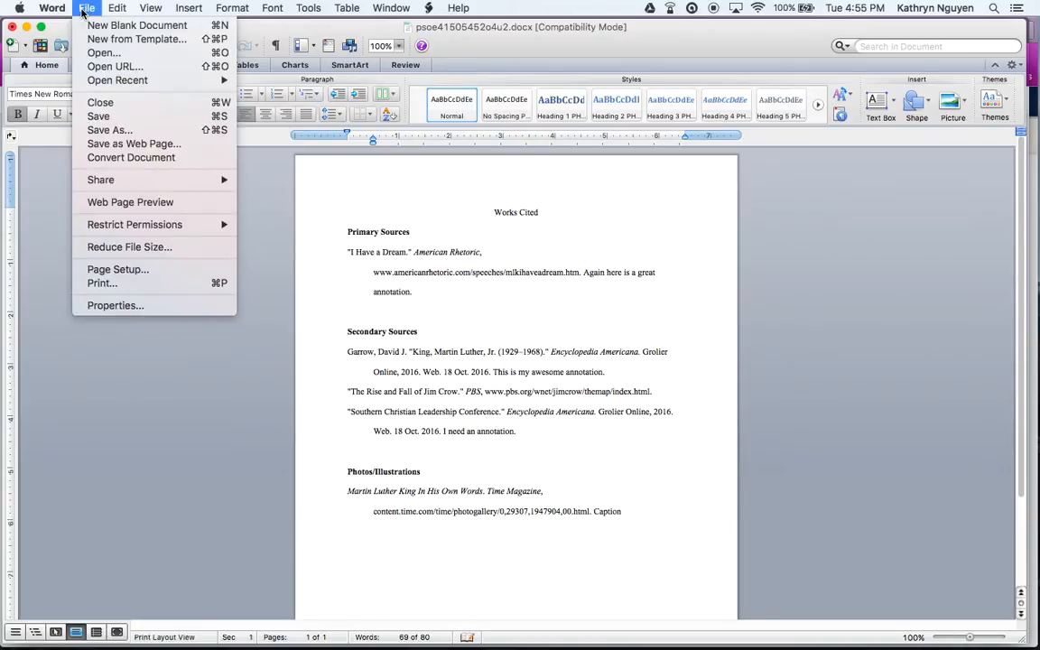
click(98, 132)
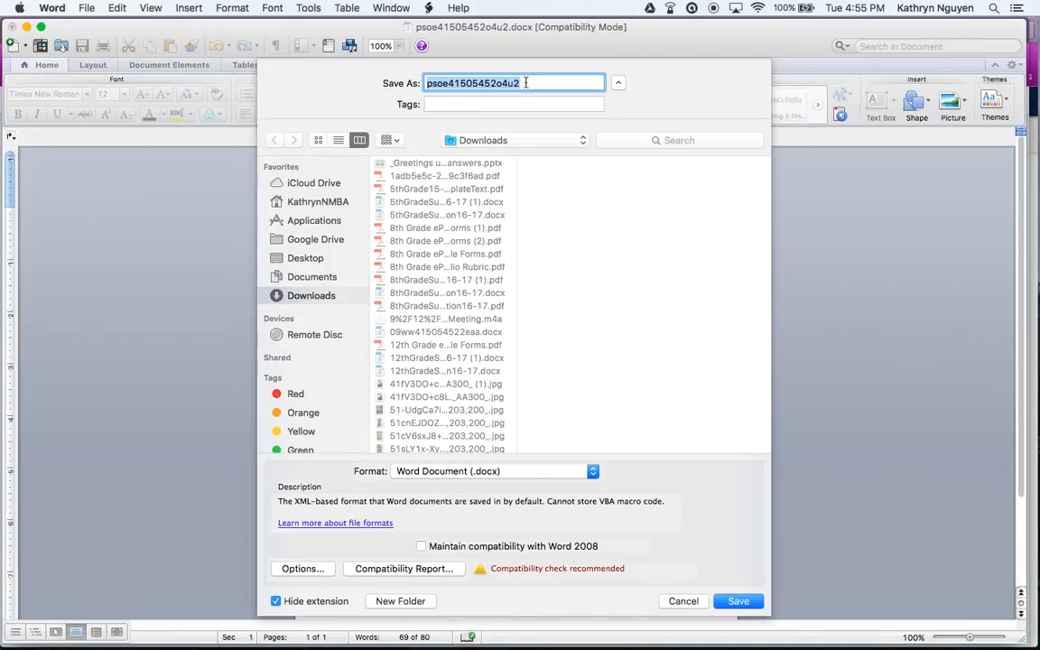
text(Bi)
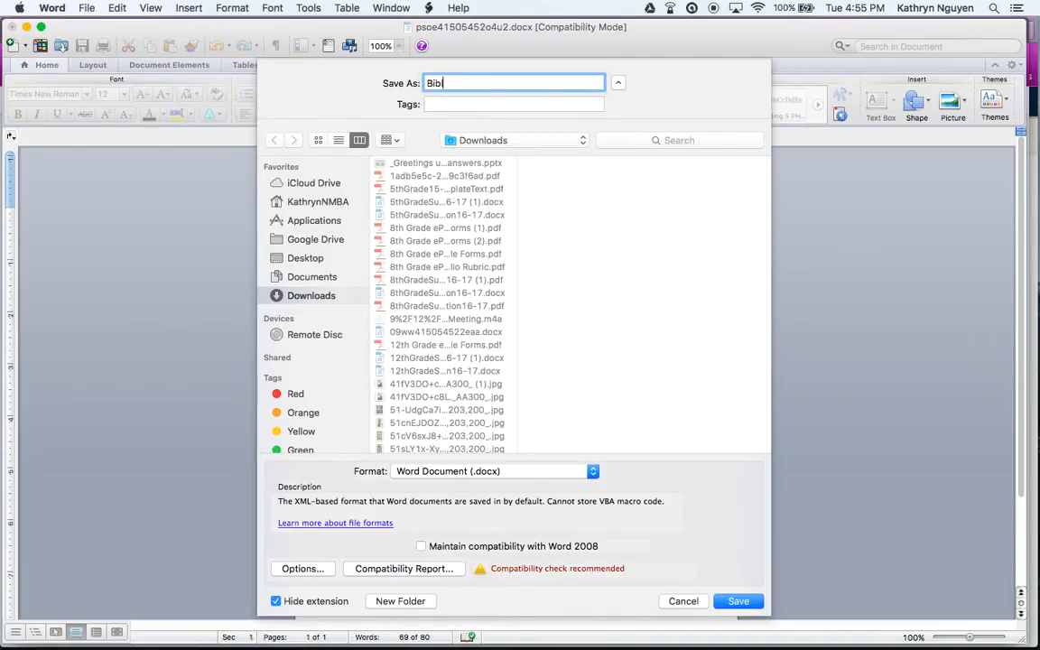
text(bliography)
click(577, 142)
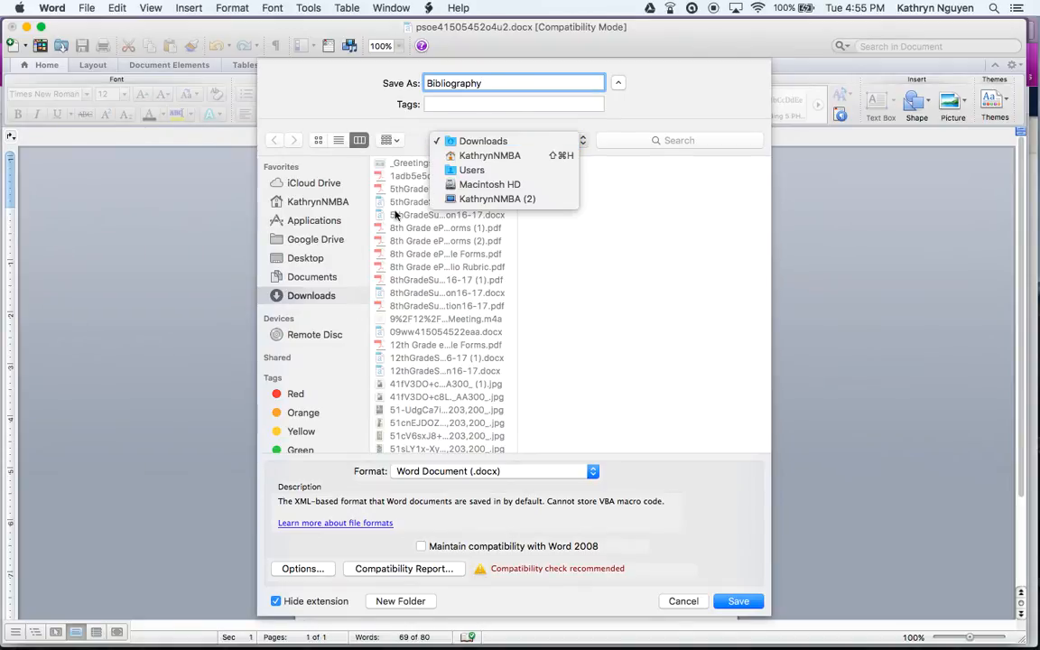
click(541, 143)
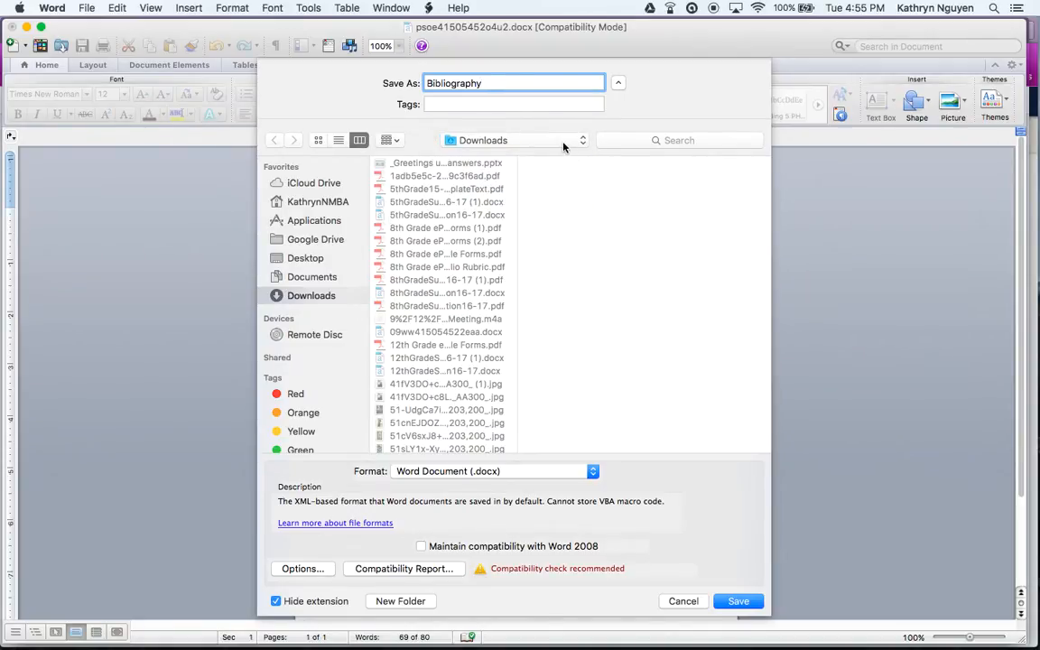
click(739, 600)
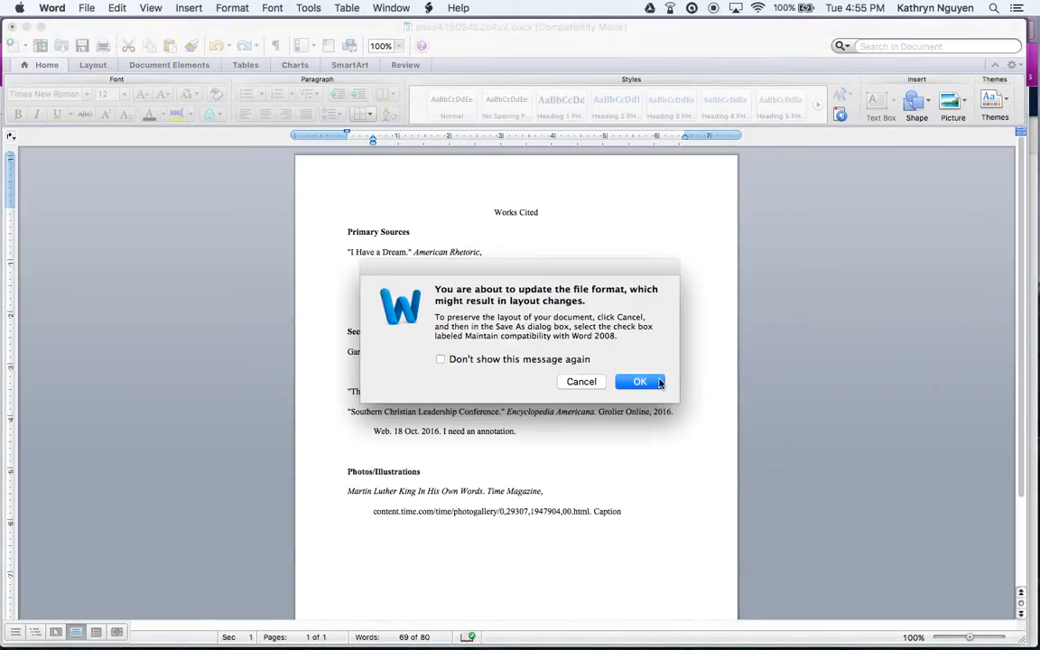
click(640, 382)
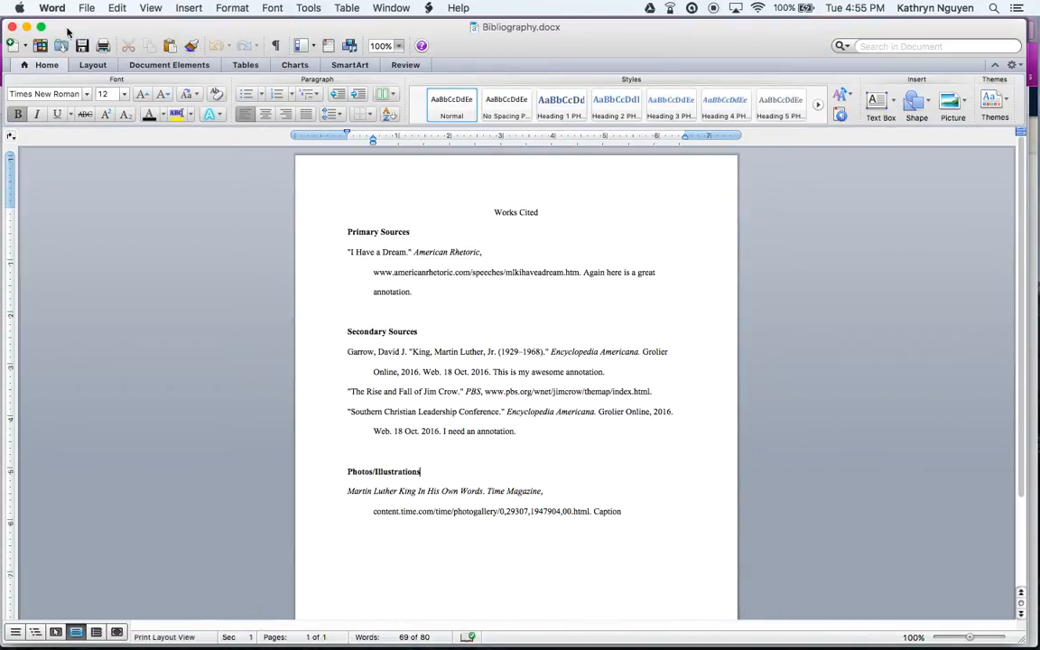
Close the Word document and open the "Bibliography example" assignment of the AP Chemistry - 2 class in MyCCA in Chrome
click(11, 28)
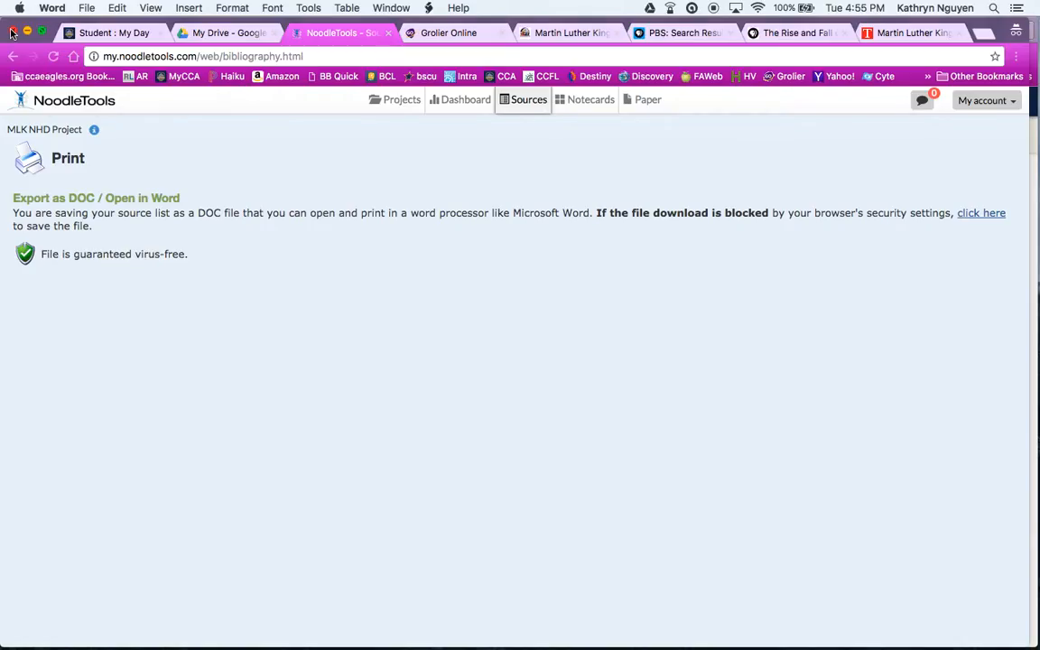
click(115, 33)
mouse_move(270, 143)
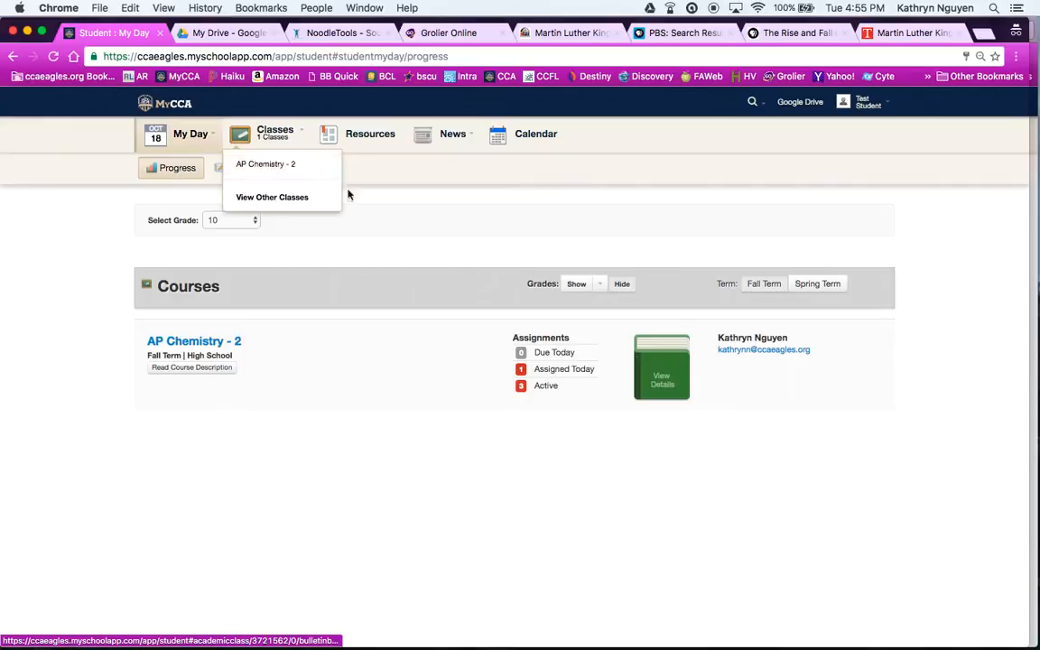
click(231, 341)
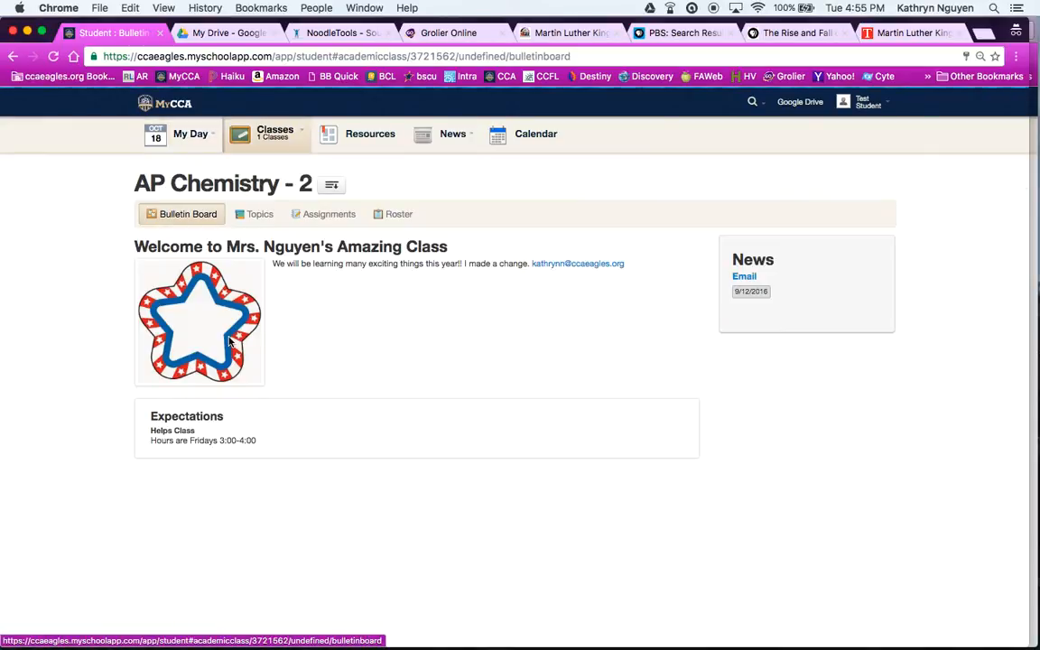
click(342, 217)
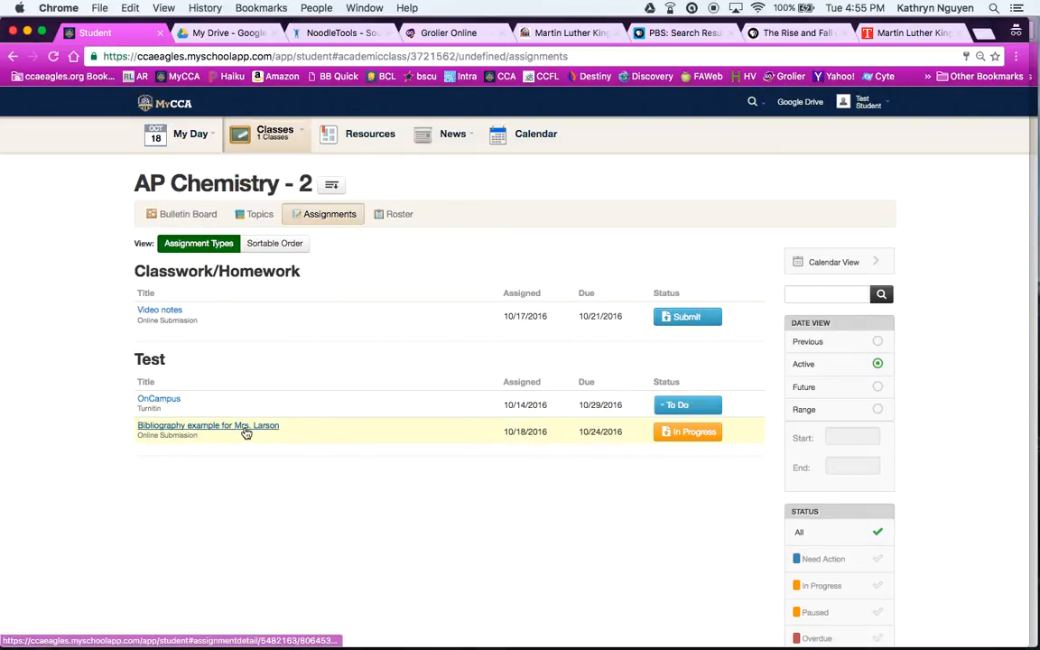
click(246, 434)
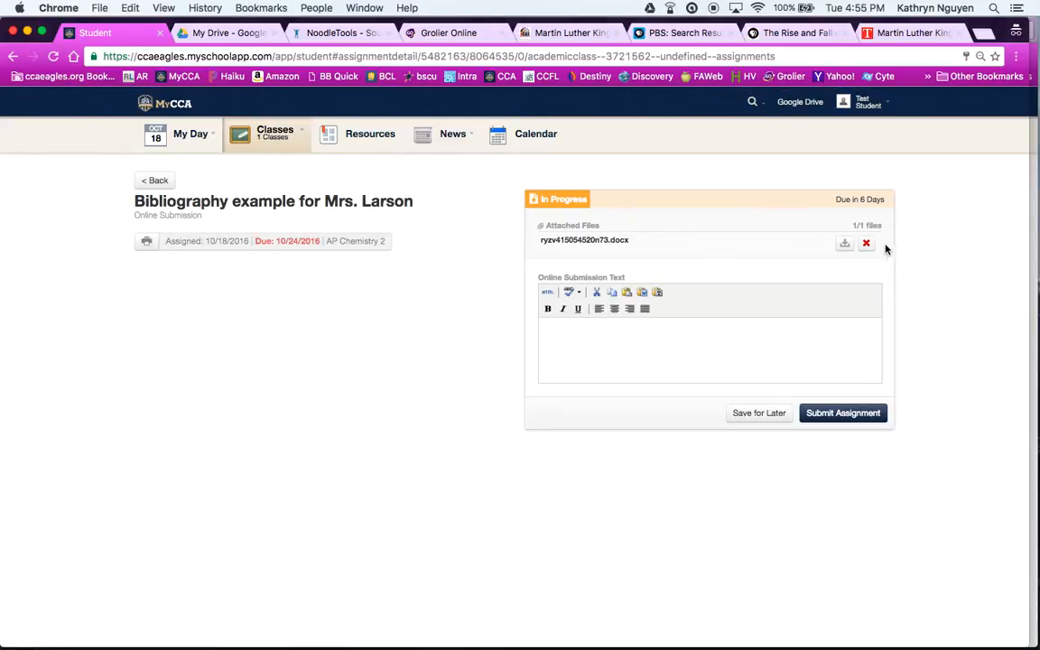
Replace the assignment's attached file with Bibliography.docx from the Downloads folder and submit the assignment
click(866, 244)
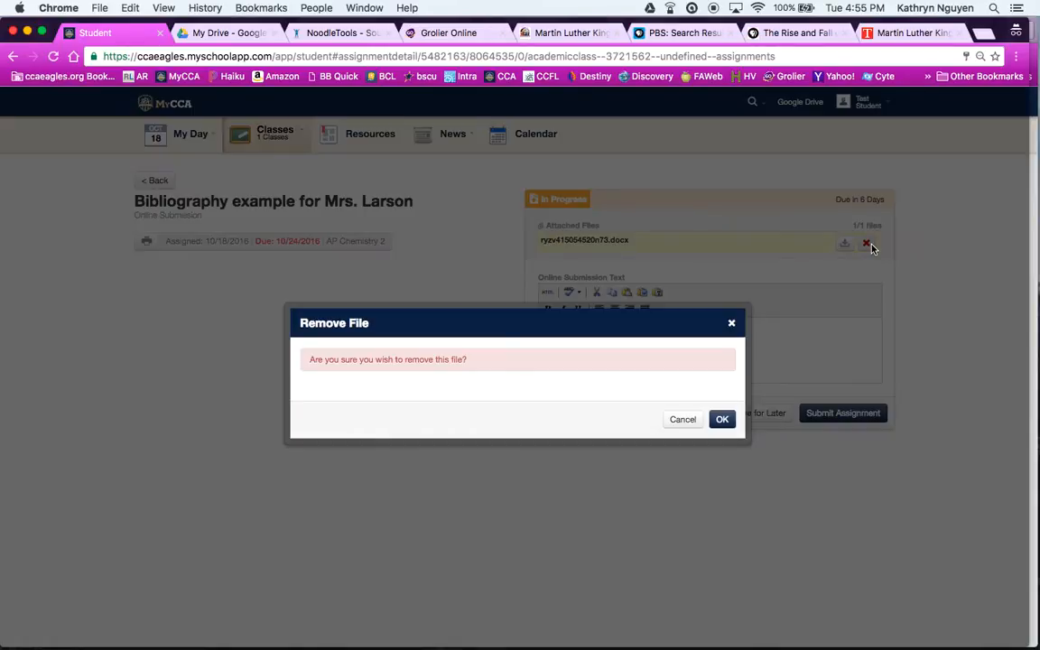
click(722, 421)
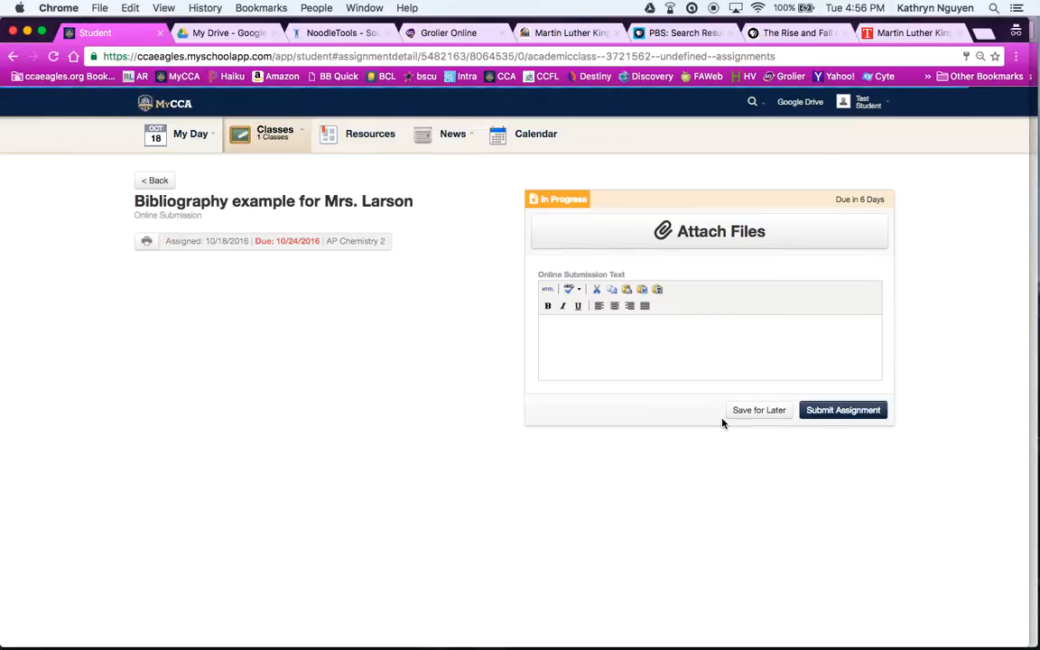
click(718, 237)
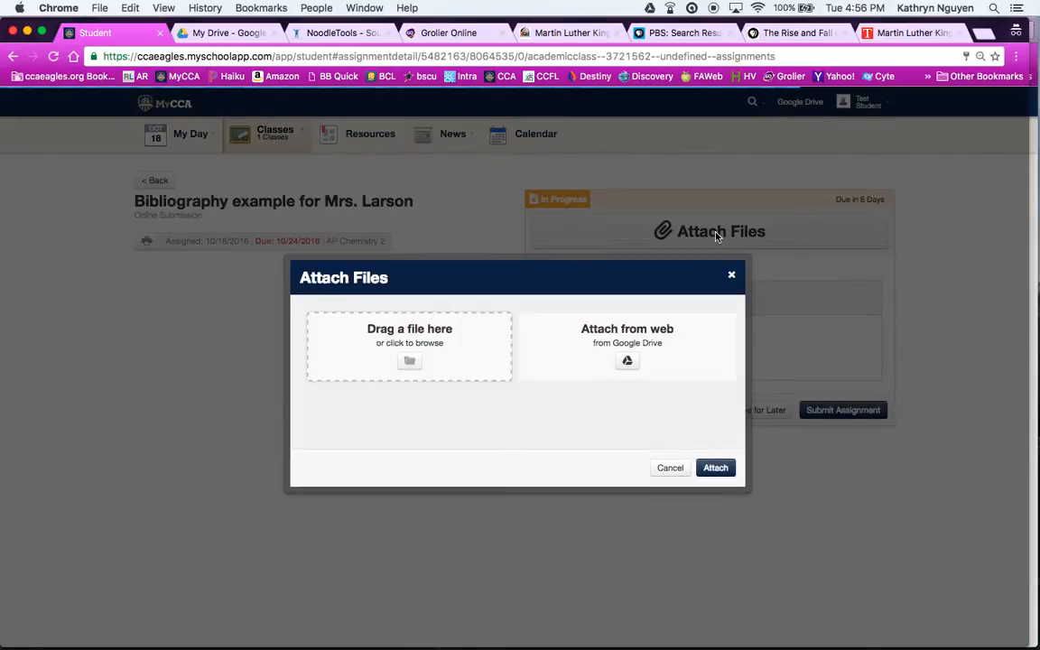
click(409, 362)
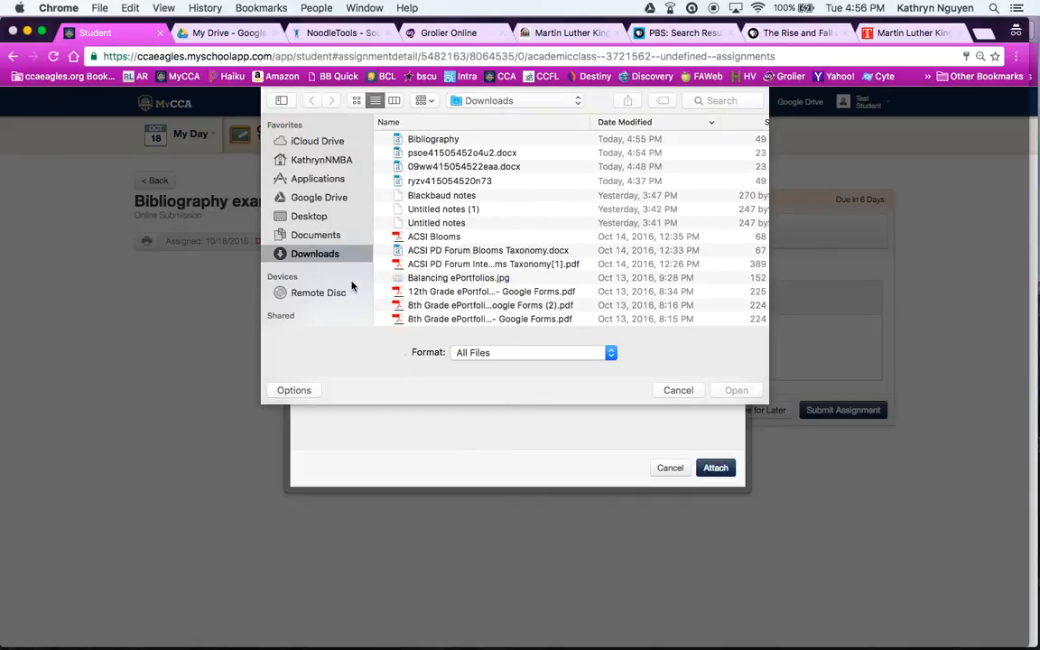
double_click(443, 141)
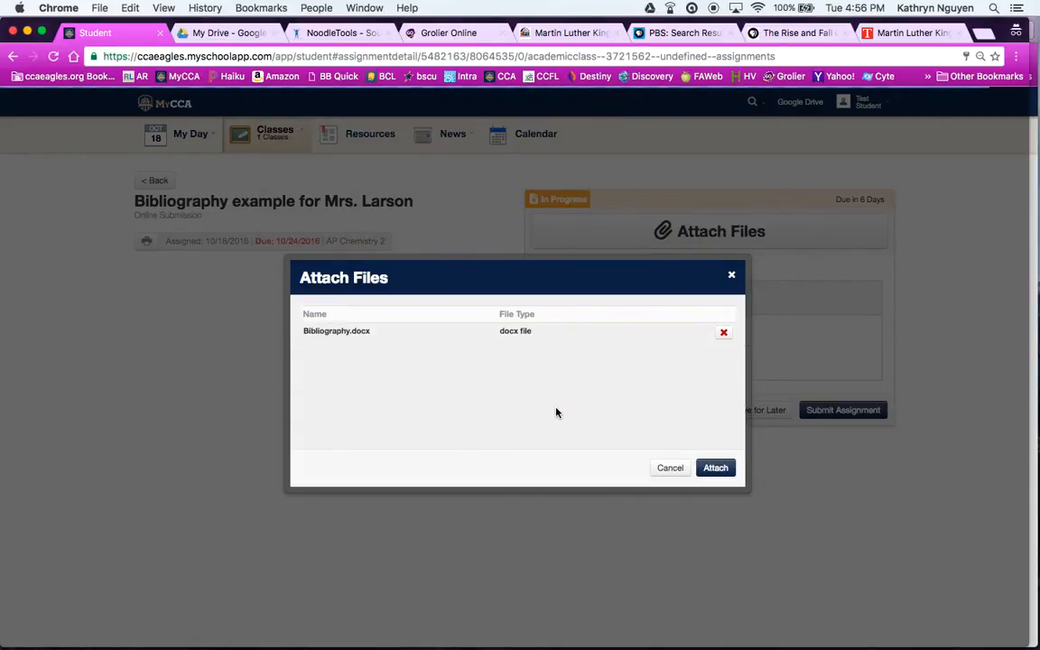
click(713, 468)
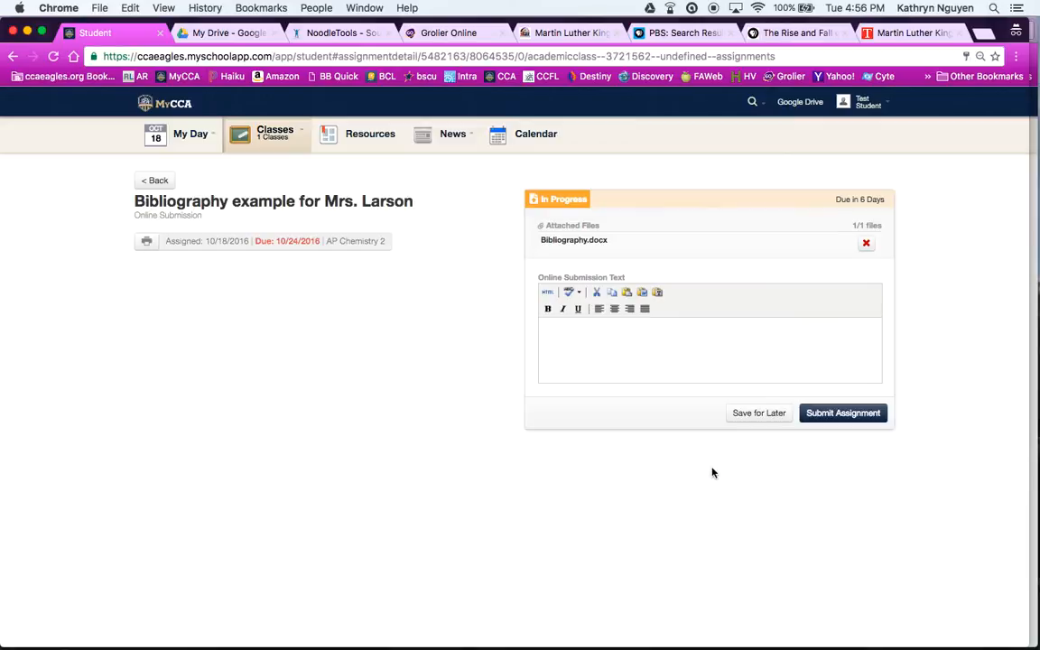
click(824, 415)
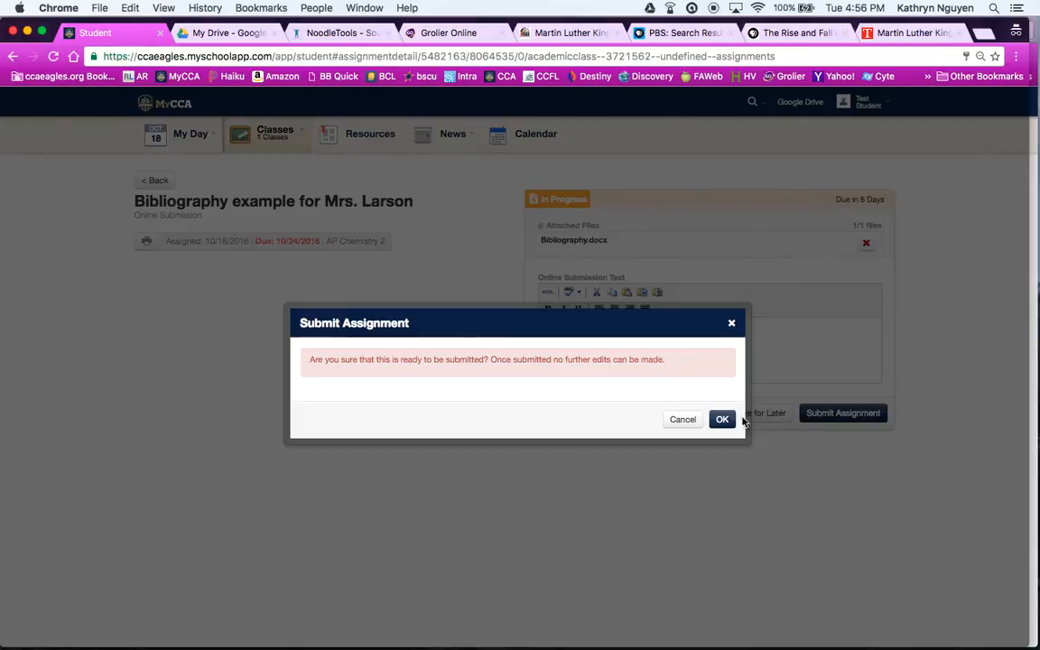
click(722, 421)
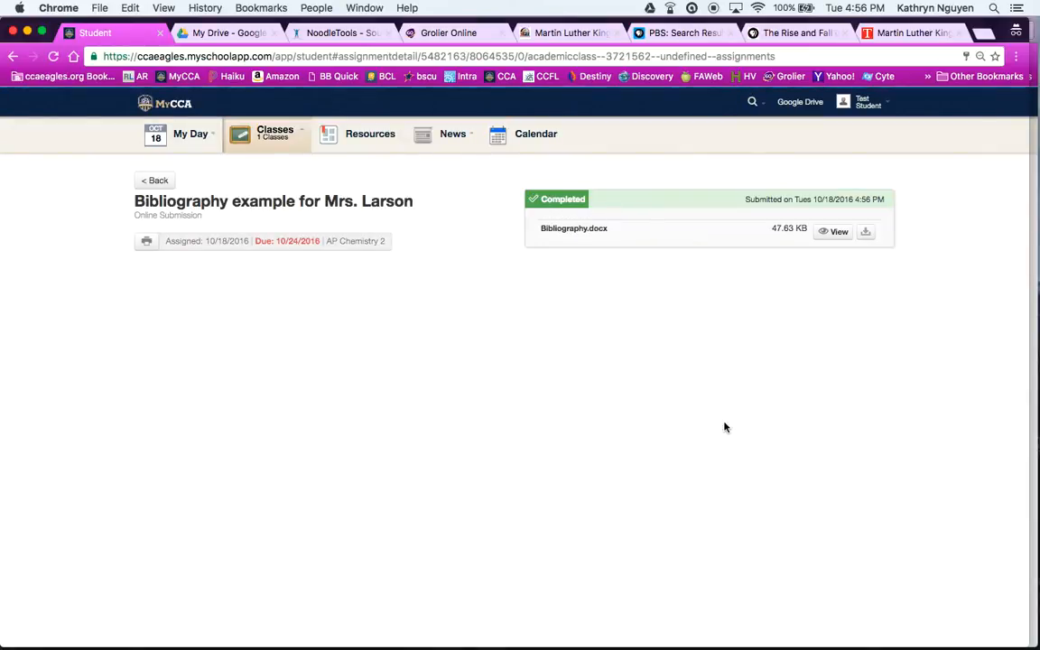